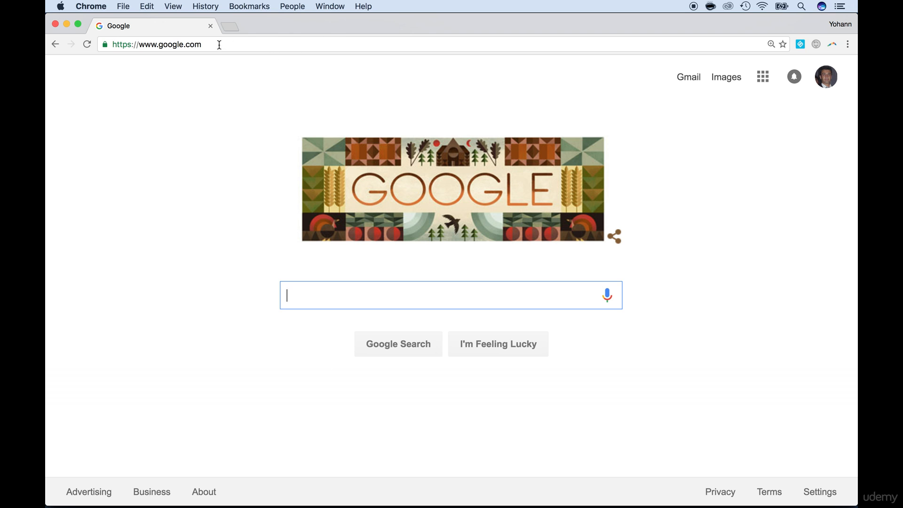
Step: Search Google for "download unity" and open Unity's official download page from the results
{"action": "left_click", "coordinate": [218, 44]}
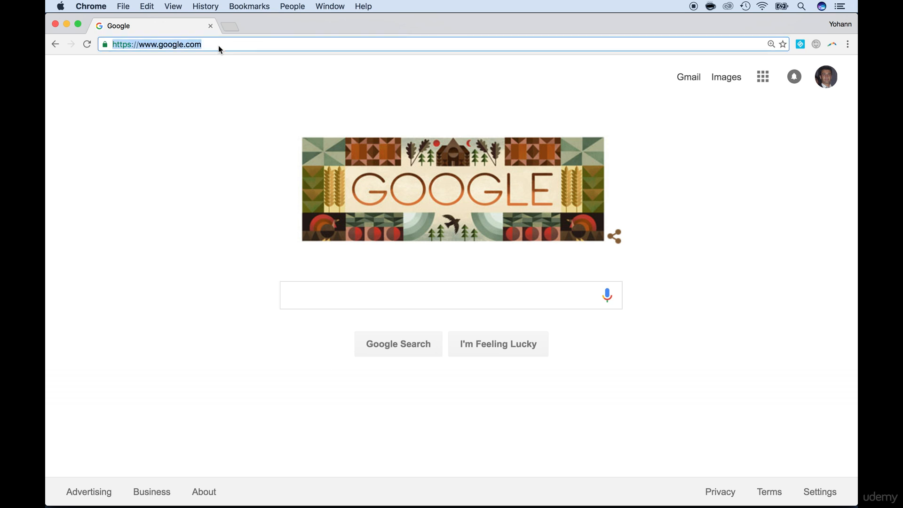
{"action": "left_click", "coordinate": [395, 294]}
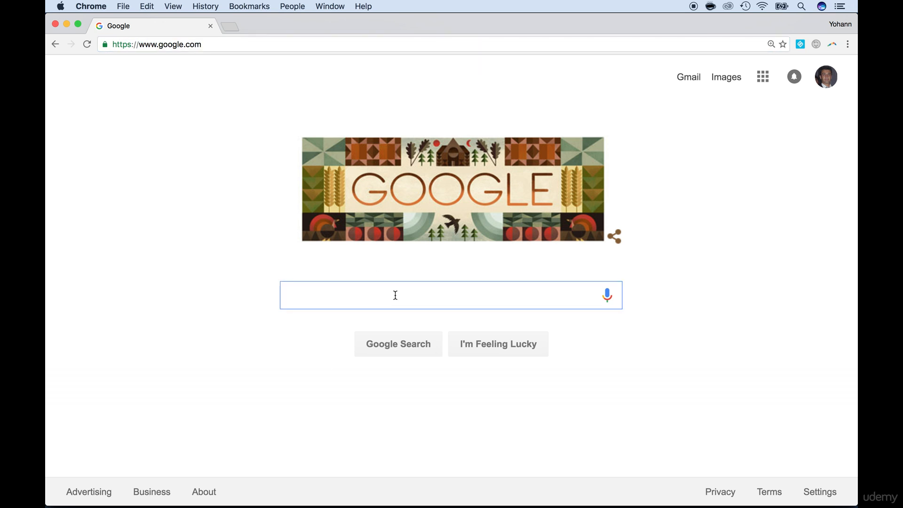
{"action": "type", "text": "download "}
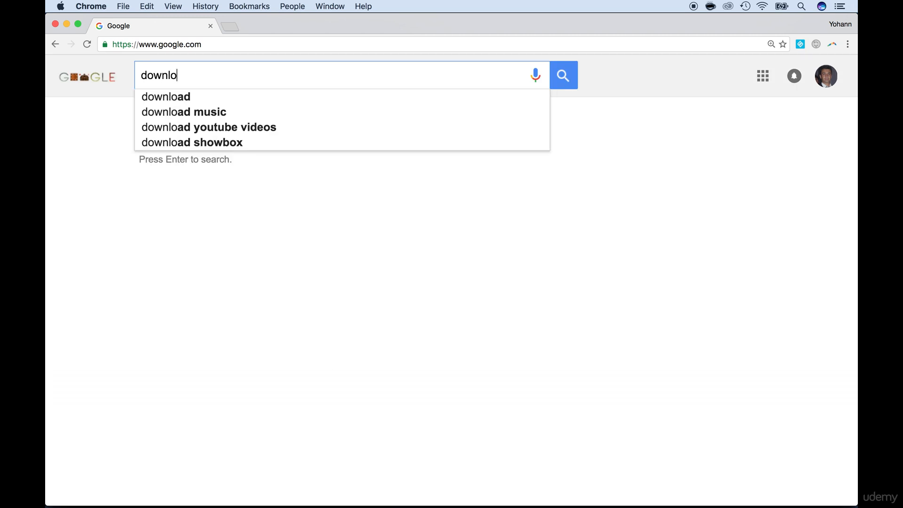
{"action": "type", "text": "unity"}
{"action": "key", "text": "Return"}
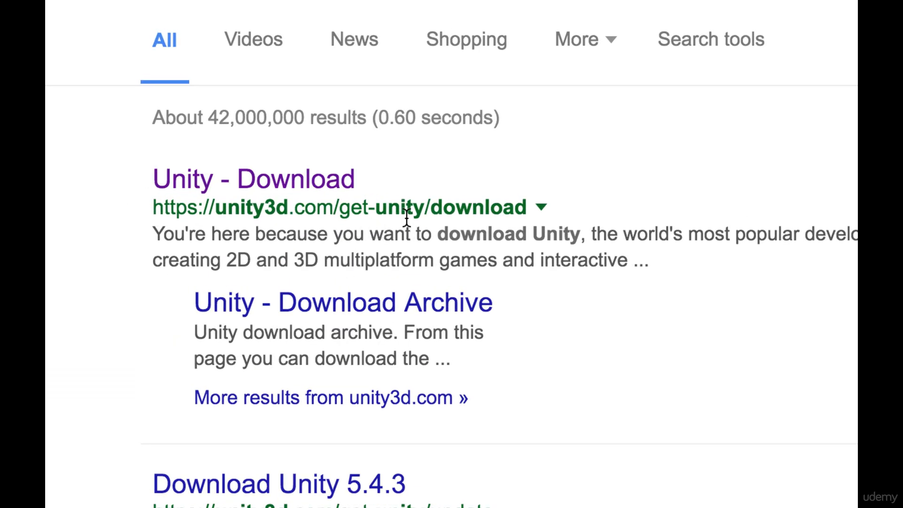
{"action": "left_click", "coordinate": [277, 189]}
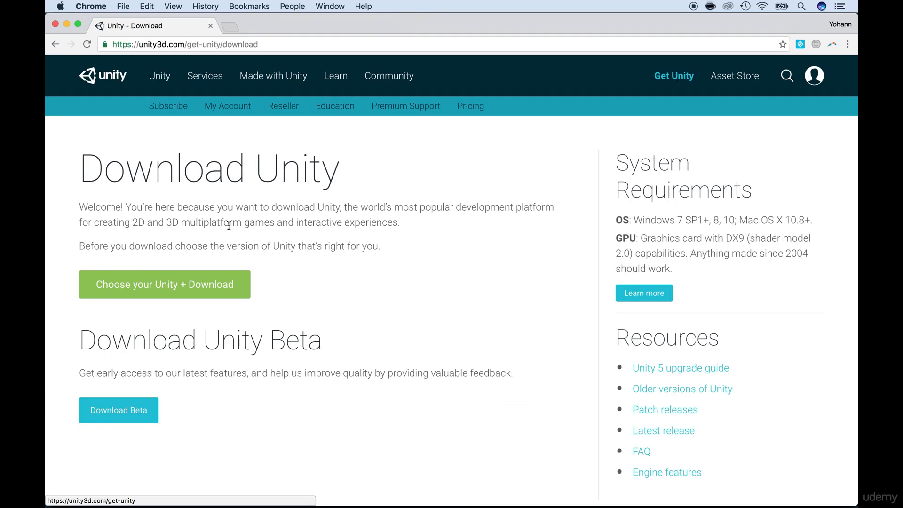
Step: Choose the free Personal plan in the Unity store and download its installer
{"action": "left_click", "coordinate": [195, 291]}
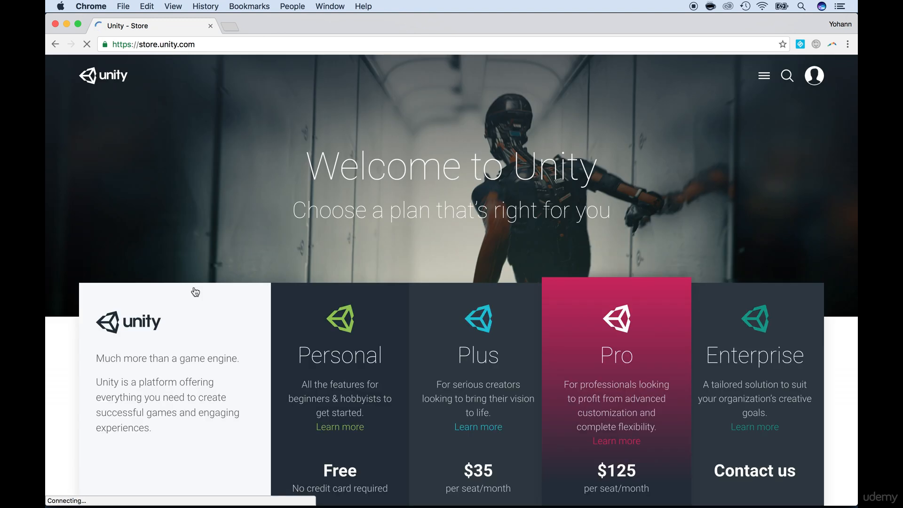
{"action": "scroll", "coordinate": [195, 292], "scroll_direction": "down", "scroll_amount": 2}
{"action": "scroll", "coordinate": [195, 292], "scroll_direction": "down", "scroll_amount": 5}
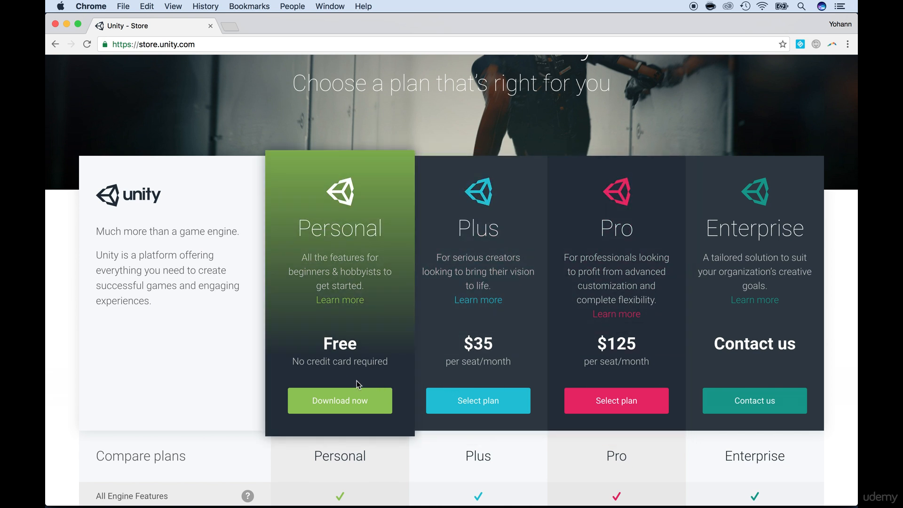
{"action": "scroll", "coordinate": [356, 380], "scroll_direction": "down", "scroll_amount": 2}
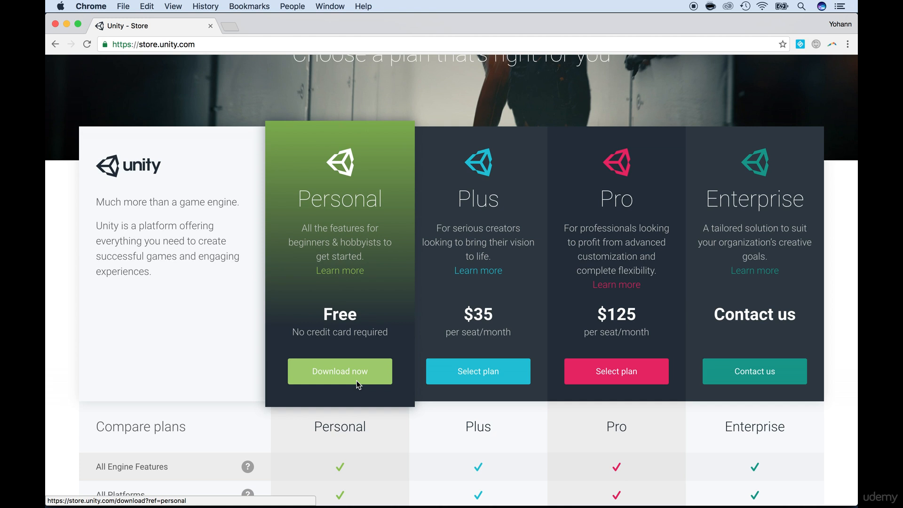
{"action": "scroll", "coordinate": [356, 380], "scroll_direction": "down", "scroll_amount": 1}
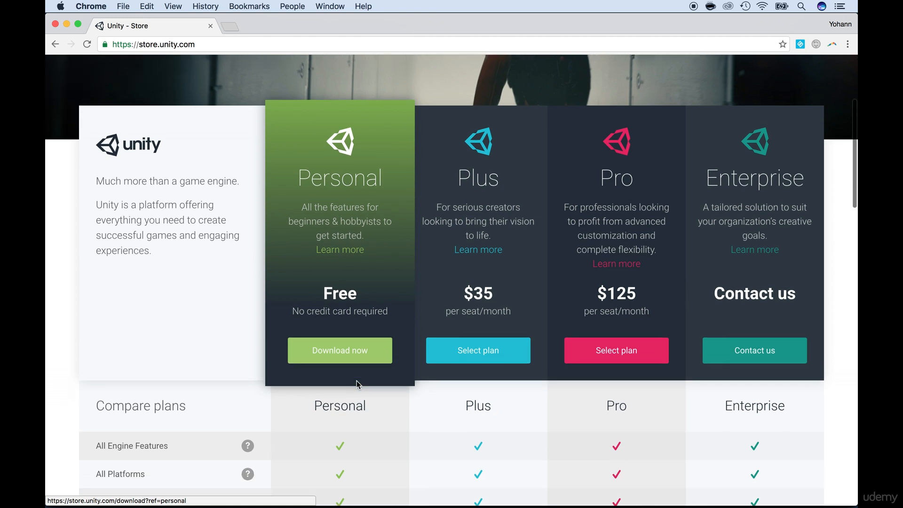
{"action": "left_click", "coordinate": [336, 357]}
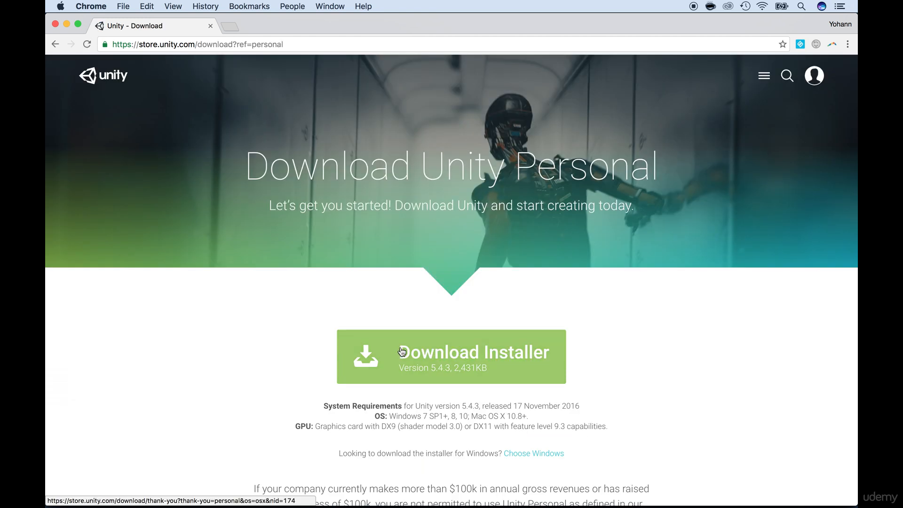
{"action": "left_click", "coordinate": [402, 354]}
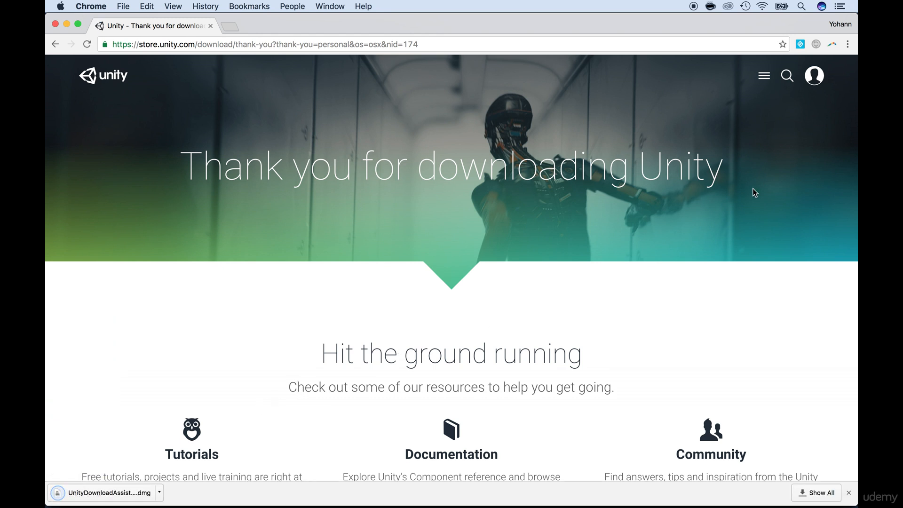
Step: Open the downloaded disk image and launch Unity Download Assistant, allowing the application from the Internet to open
{"action": "left_click", "coordinate": [813, 84]}
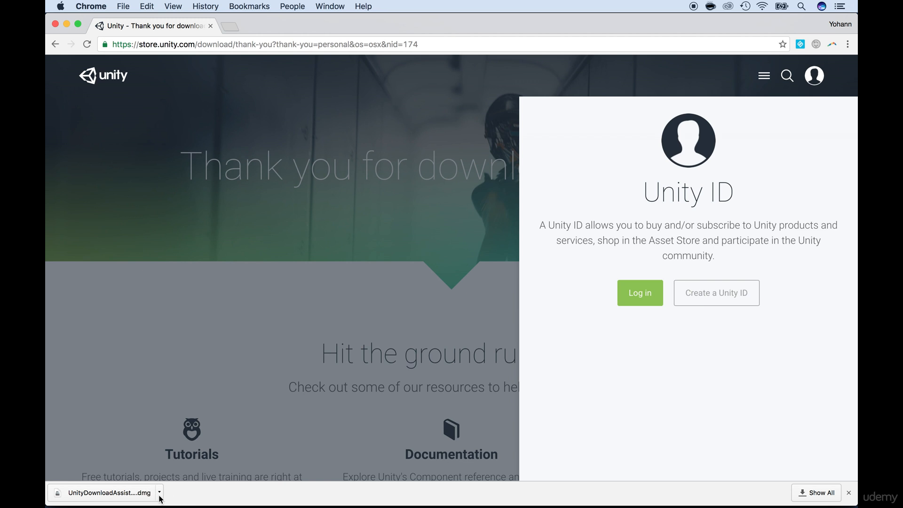
{"action": "left_click", "coordinate": [139, 495]}
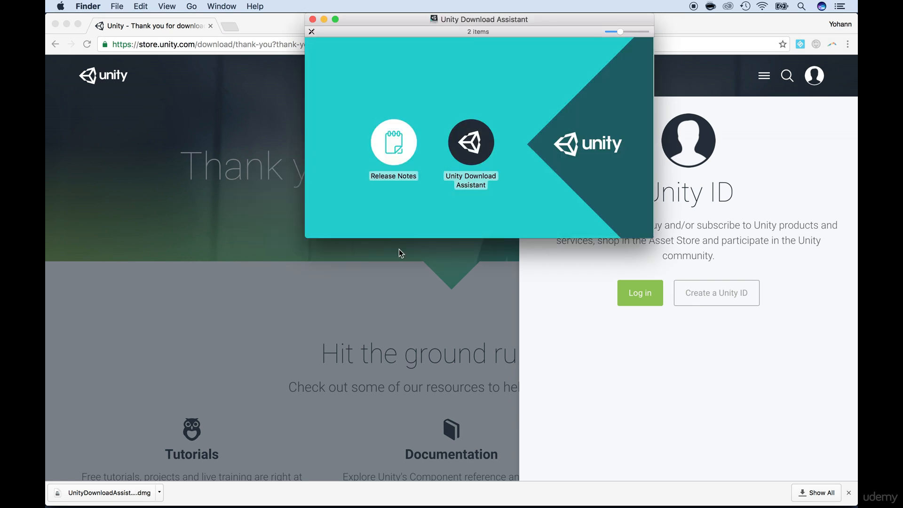
{"action": "double_click", "coordinate": [467, 141]}
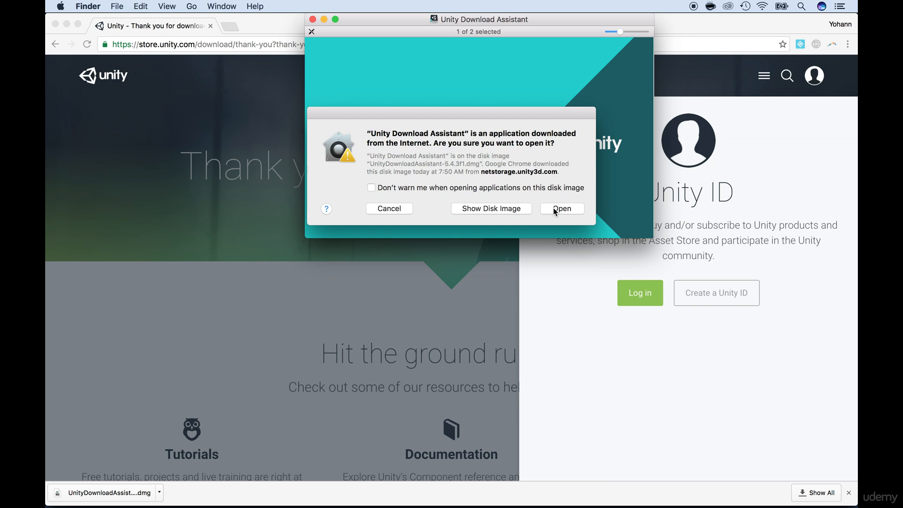
{"action": "left_click", "coordinate": [554, 209]}
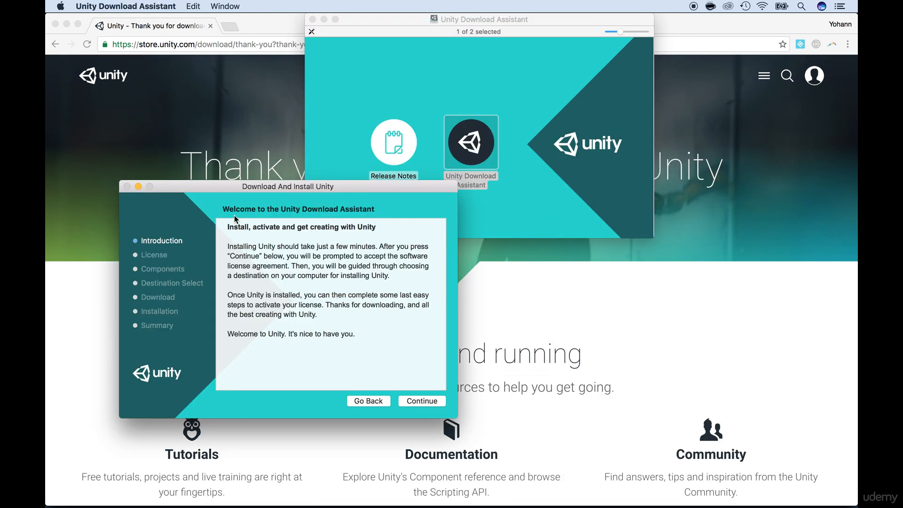
{"action": "left_click_drag", "start_coordinate": [219, 189], "coordinate": [346, 112]}
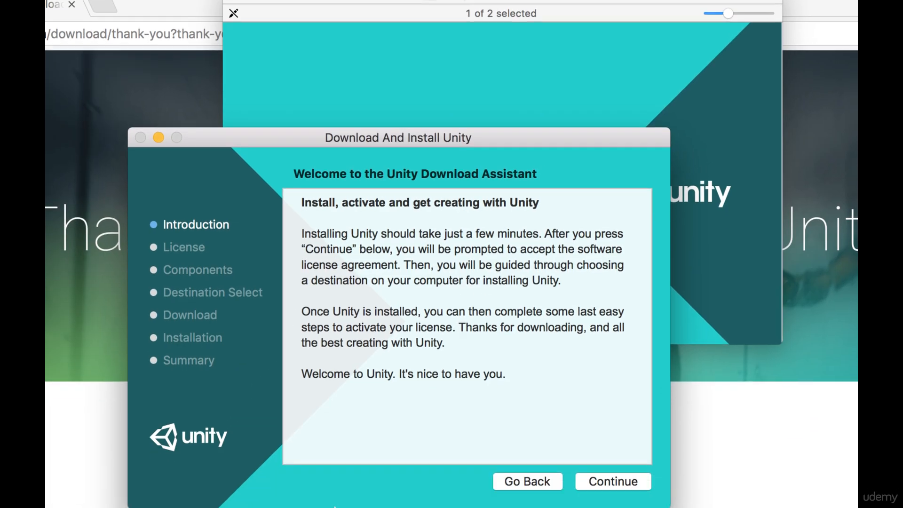
Step: Proceed past the installer's introduction and agree to the Unity Terms of Service
{"action": "left_click", "coordinate": [600, 478]}
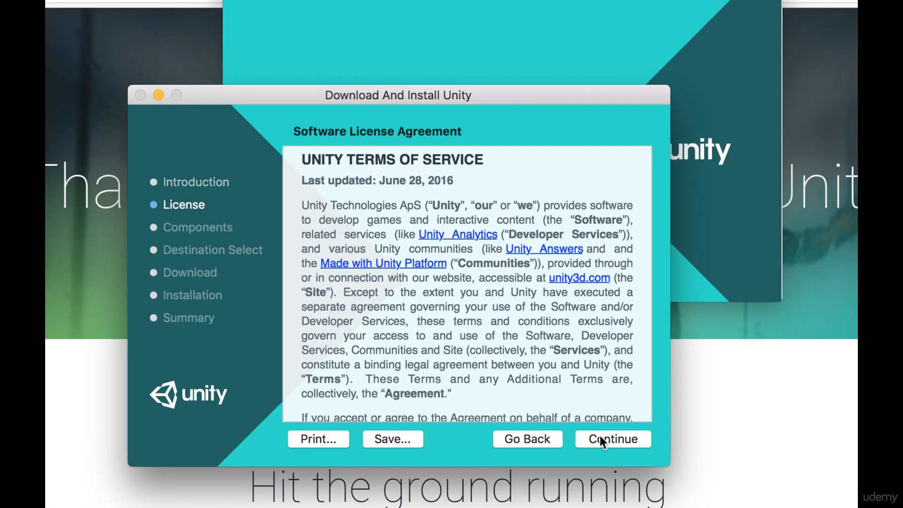
{"action": "scroll", "coordinate": [581, 401], "scroll_direction": "down", "scroll_amount": 15}
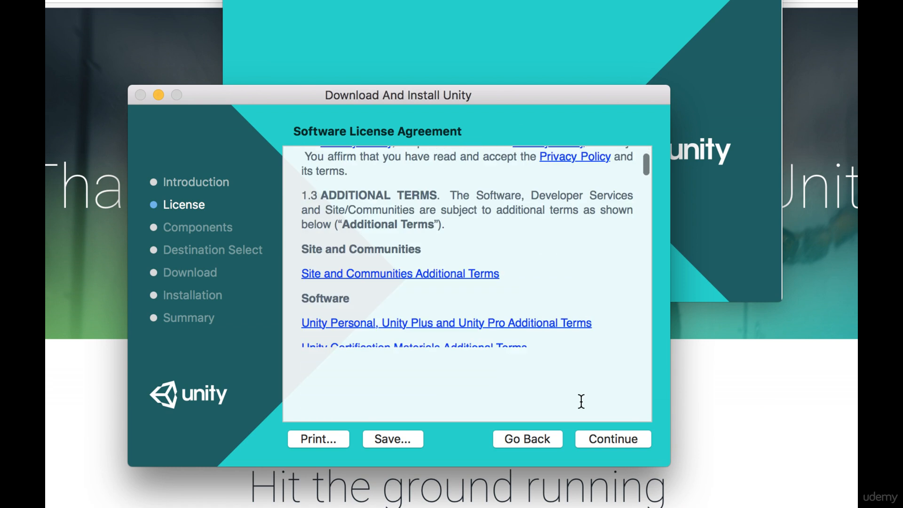
{"action": "left_click", "coordinate": [615, 440]}
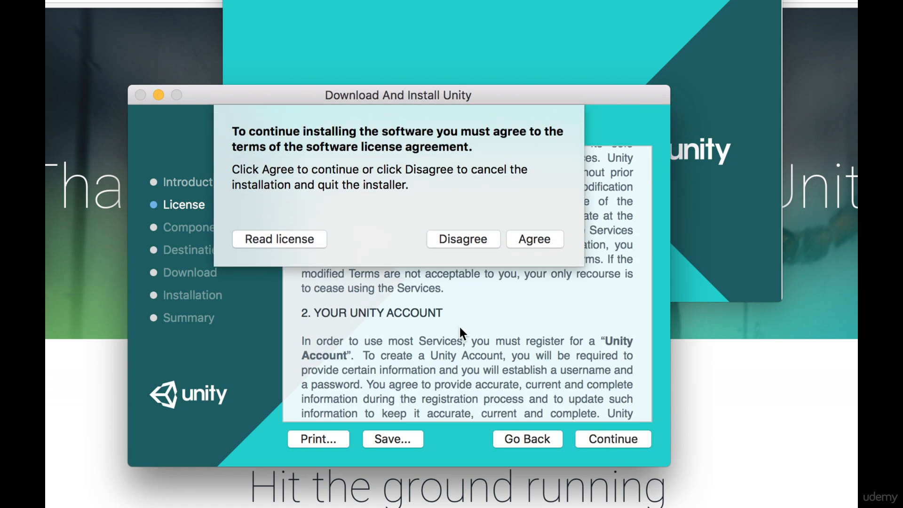
{"action": "left_click", "coordinate": [529, 238]}
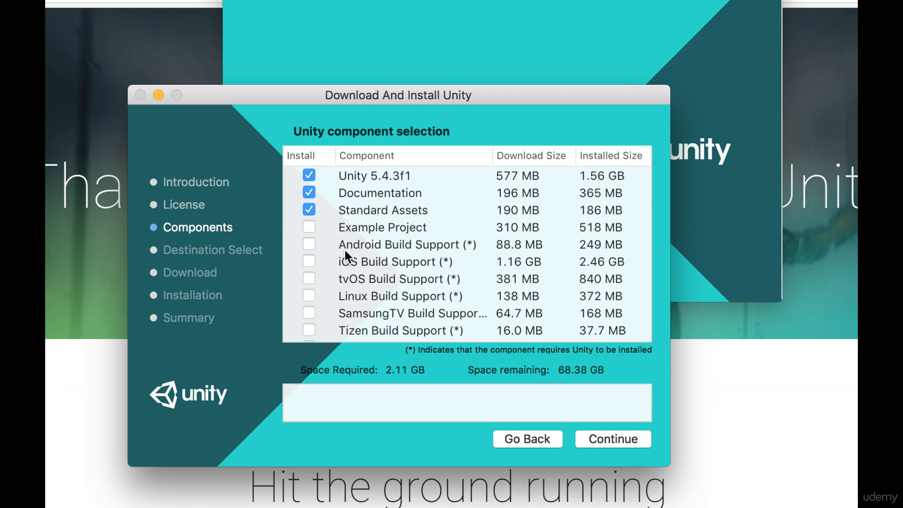
Step: Add Android, iOS, tvOS and Linux Build Support to the components selected for installation
{"action": "left_click", "coordinate": [309, 243]}
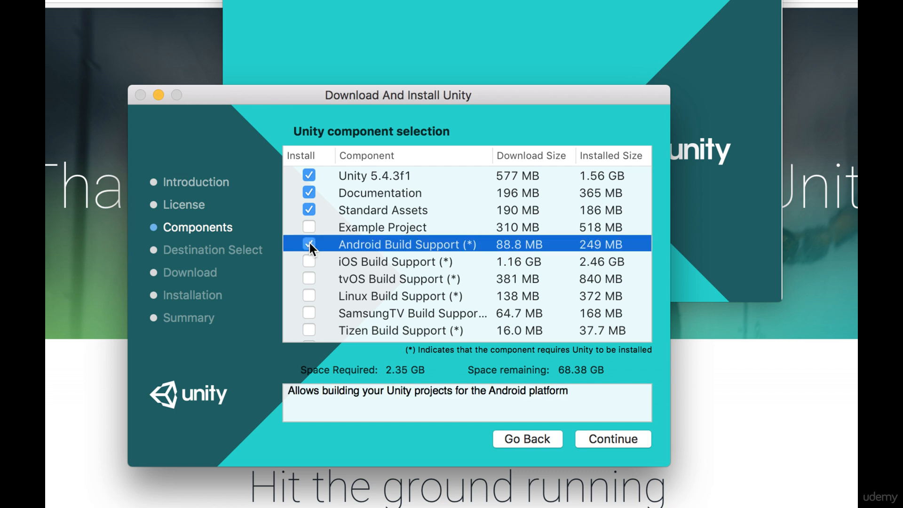
{"action": "left_click", "coordinate": [307, 259]}
{"action": "left_click", "coordinate": [306, 276]}
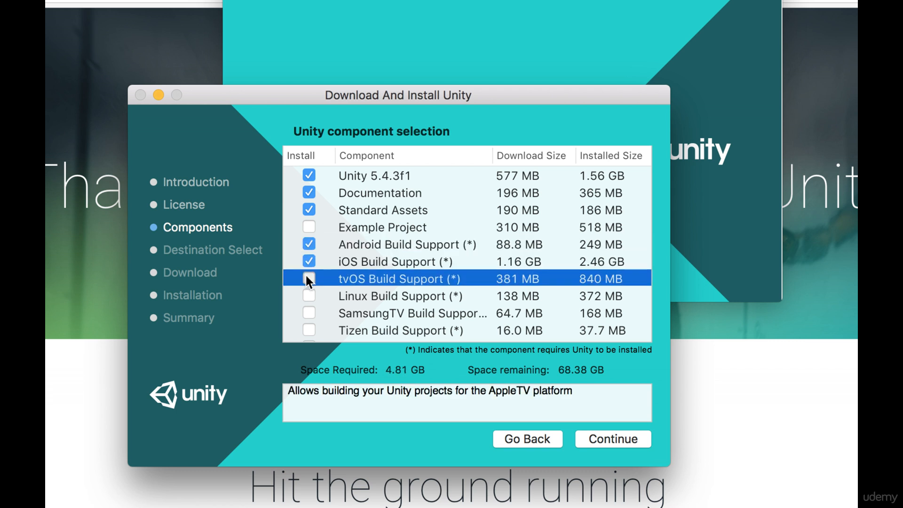
{"action": "left_click", "coordinate": [307, 293]}
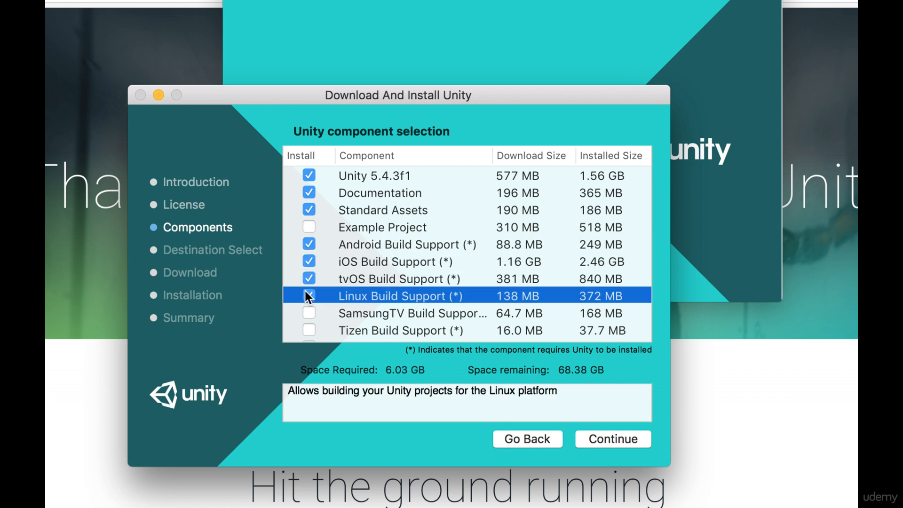
{"action": "scroll", "coordinate": [305, 290], "scroll_direction": "down", "scroll_amount": 3}
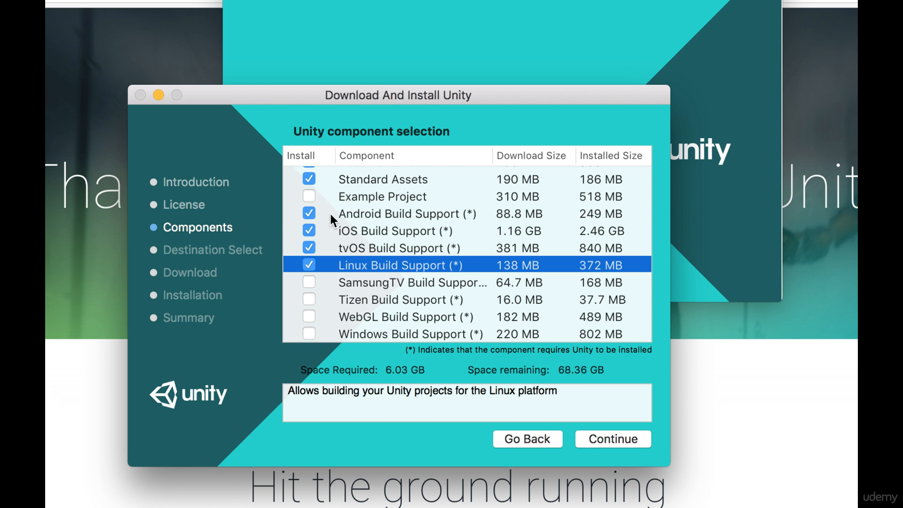
{"action": "scroll", "coordinate": [348, 301], "scroll_direction": "down", "scroll_amount": 2}
{"action": "scroll", "coordinate": [495, 281], "scroll_direction": "up", "scroll_amount": 2}
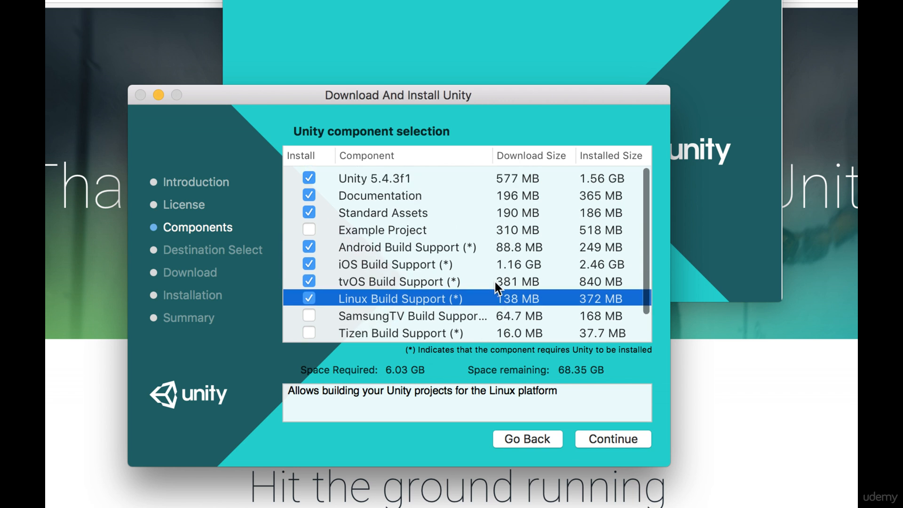
{"action": "scroll", "coordinate": [495, 282], "scroll_direction": "down", "scroll_amount": 3}
Step: Confirm the component selection and authorize the installer's changes by entering the account password
{"action": "left_click", "coordinate": [579, 438]}
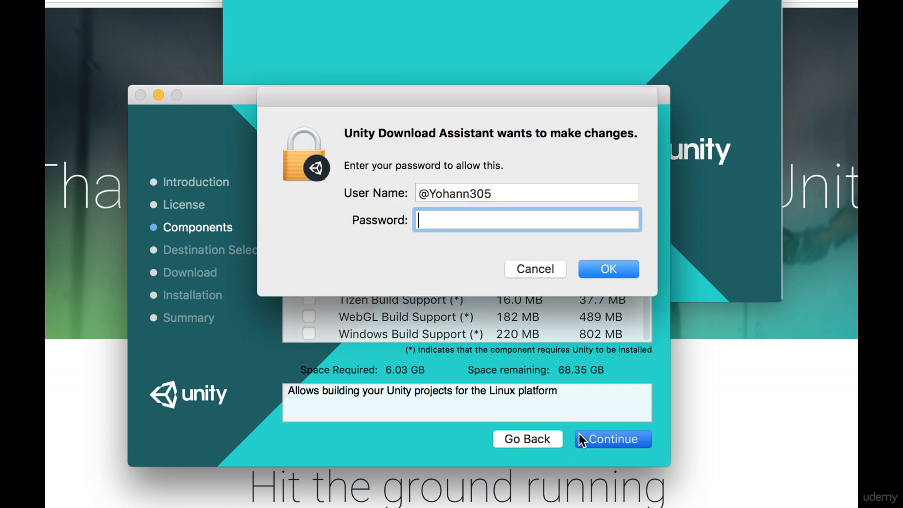
{"action": "type", "text": "**********"}
{"action": "left_click", "coordinate": [586, 264]}
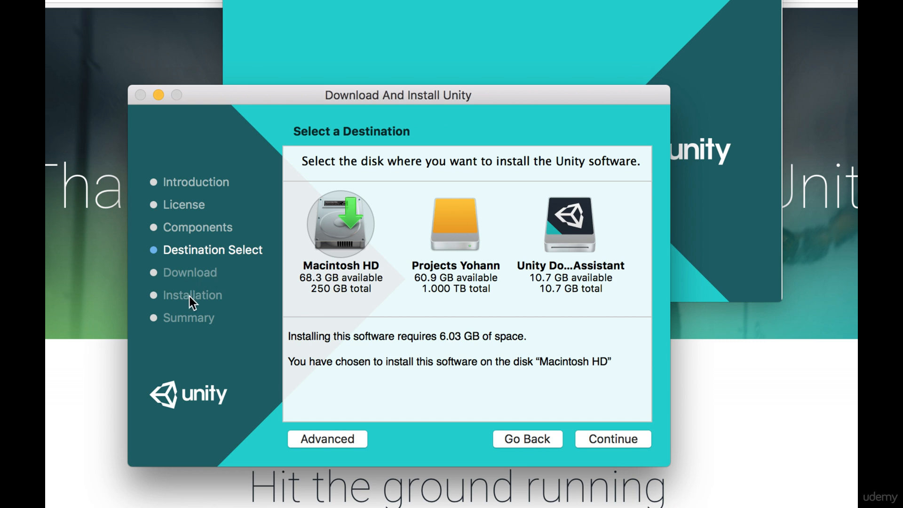
Step: Return to the installer's introduction page and quit Unity Download Assistant
{"action": "left_click", "coordinate": [518, 445]}
{"action": "left_click", "coordinate": [518, 444]}
{"action": "left_click", "coordinate": [518, 444]}
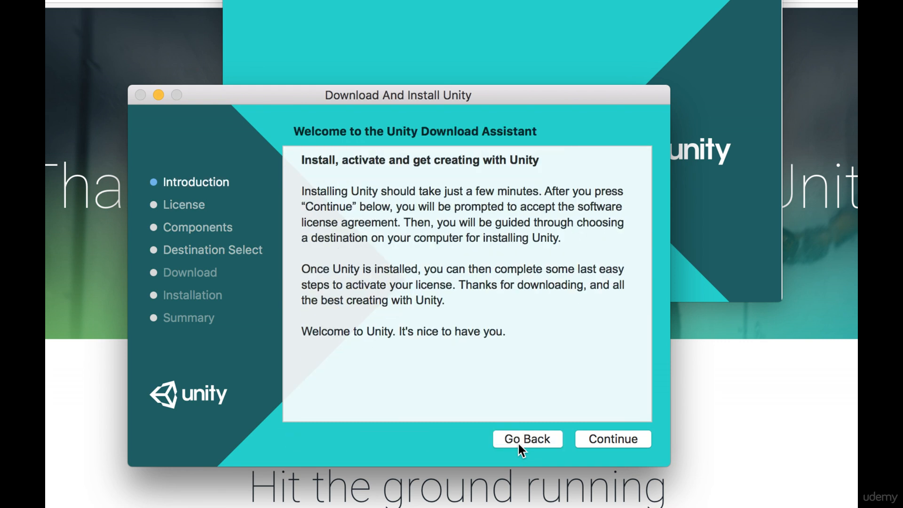
{"action": "key", "text": "super+q"}
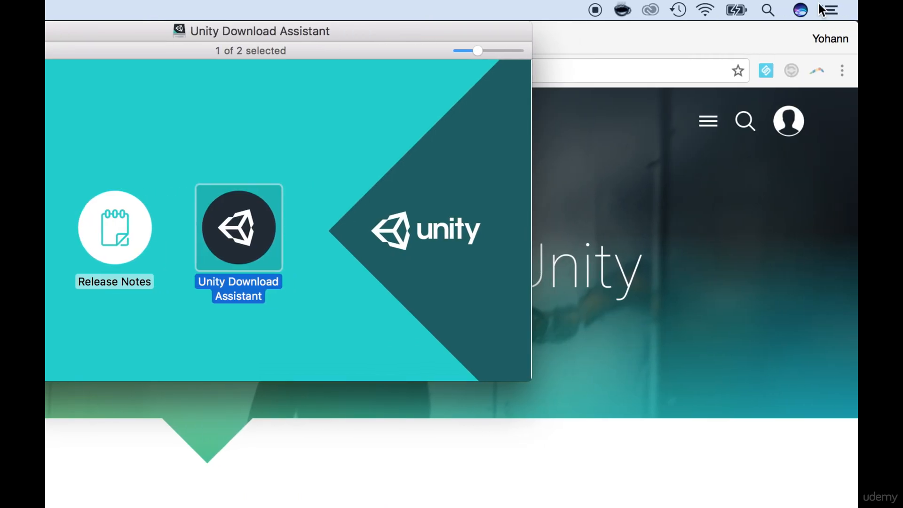
{"action": "left_click", "coordinate": [767, 10]}
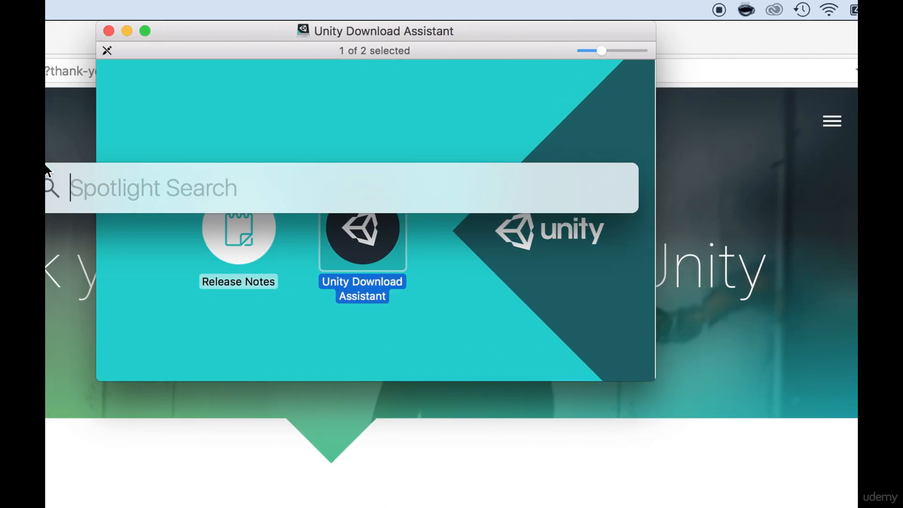
{"action": "type", "text": "Unity"}
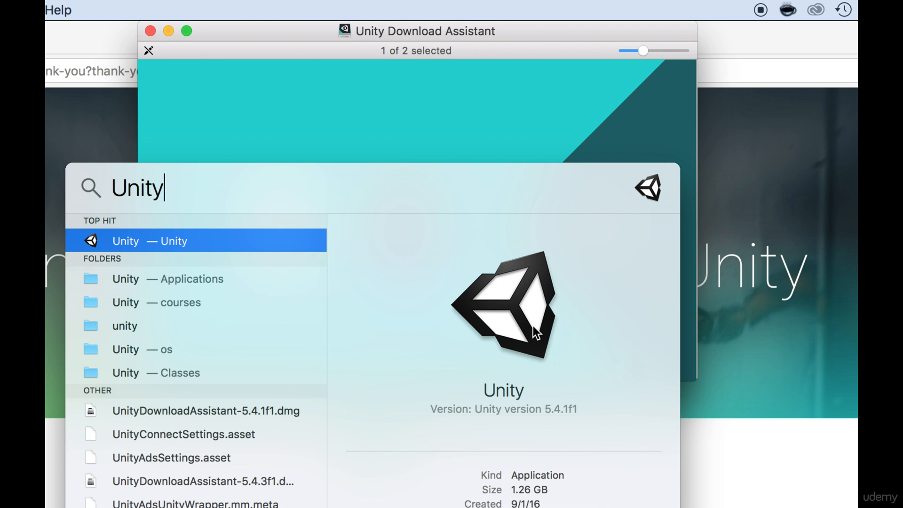
{"action": "left_click", "coordinate": [249, 32]}
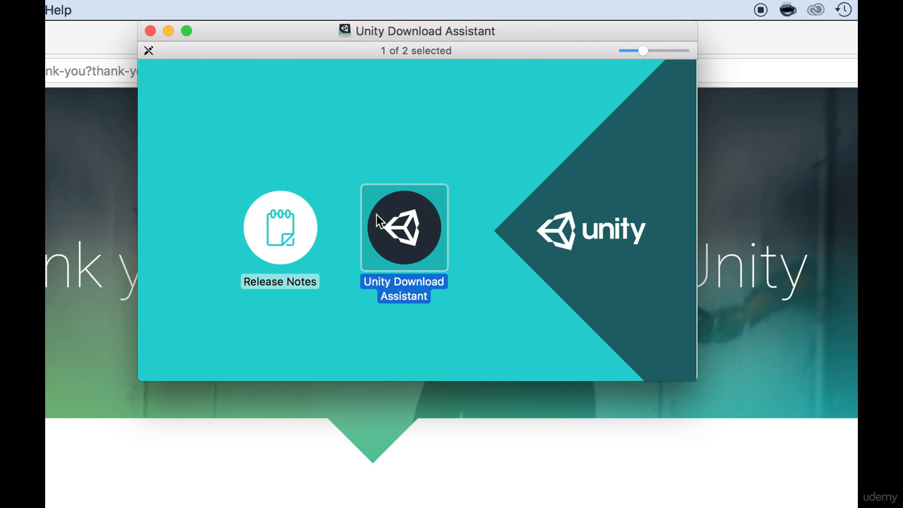
Step: Find the installed Unity application by searching the computer for "unity", launch it and reposition its project window
{"action": "key", "text": "super+space"}
{"action": "type", "text": "unity"}
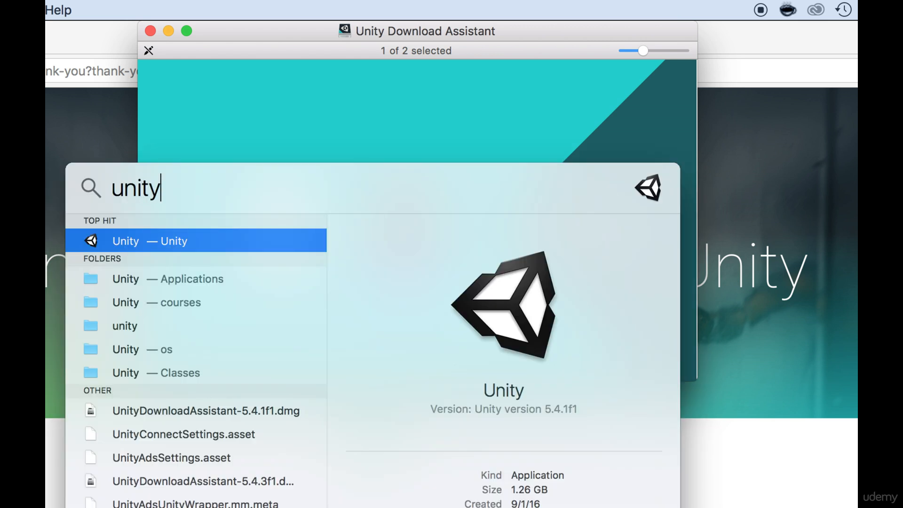
{"action": "key", "text": "Return"}
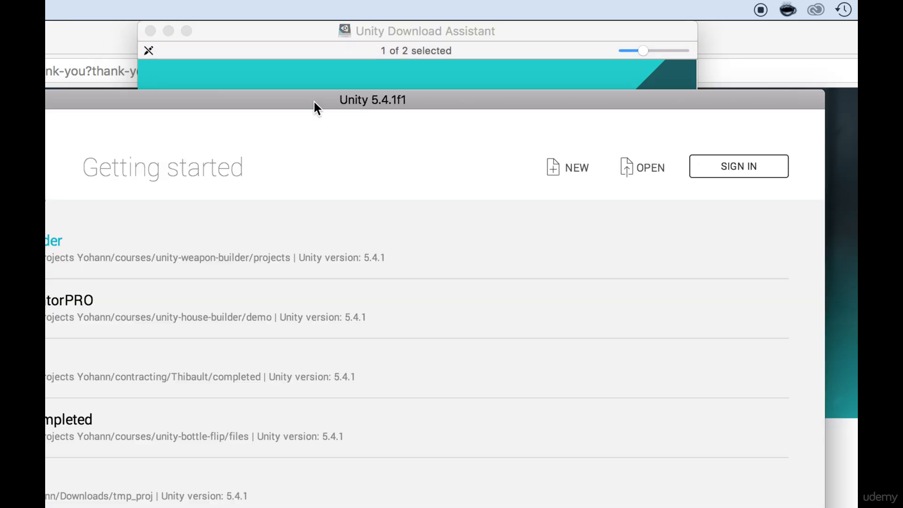
{"action": "left_click_drag", "start_coordinate": [314, 101], "coordinate": [429, 41]}
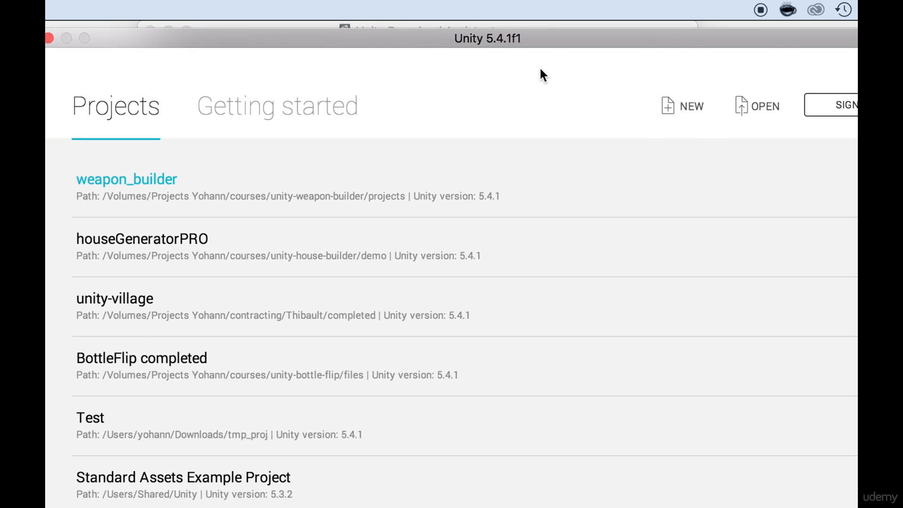